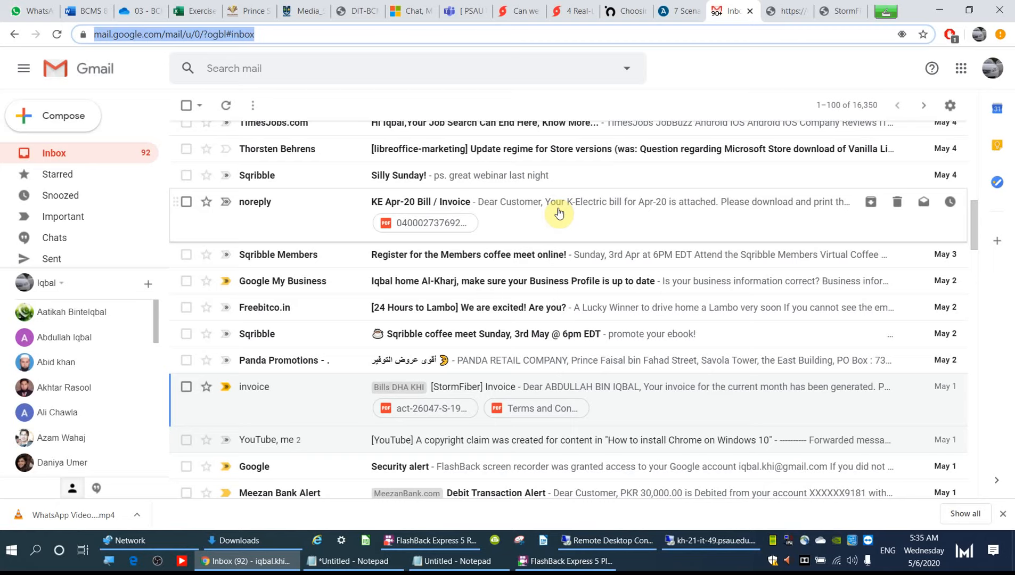
# Open the KE Apr-20 Bill / Invoice email and open its PDF attachment in a new tab.
pyautogui.click(525, 213)
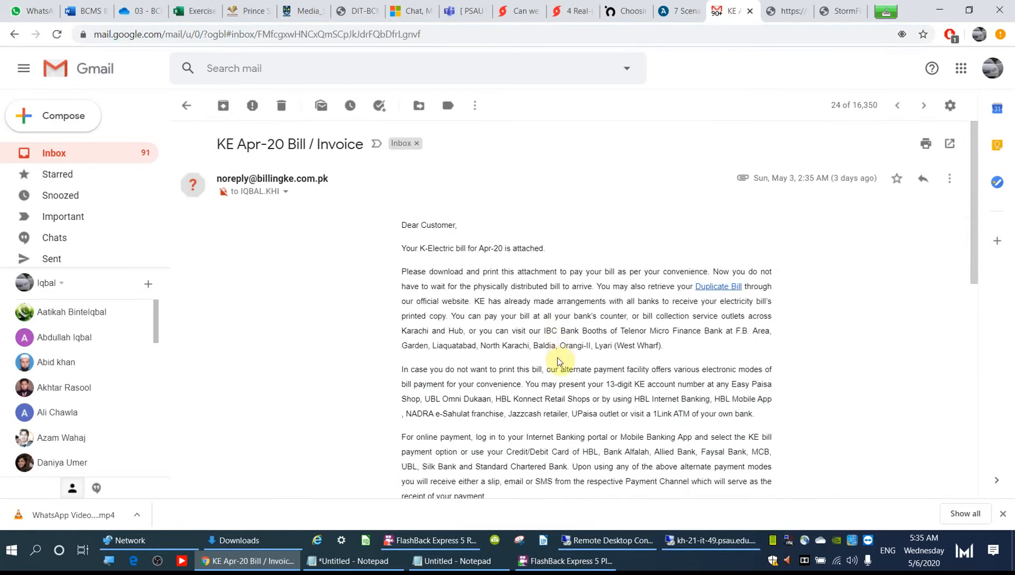
pyautogui.scroll(-6, 559, 362)
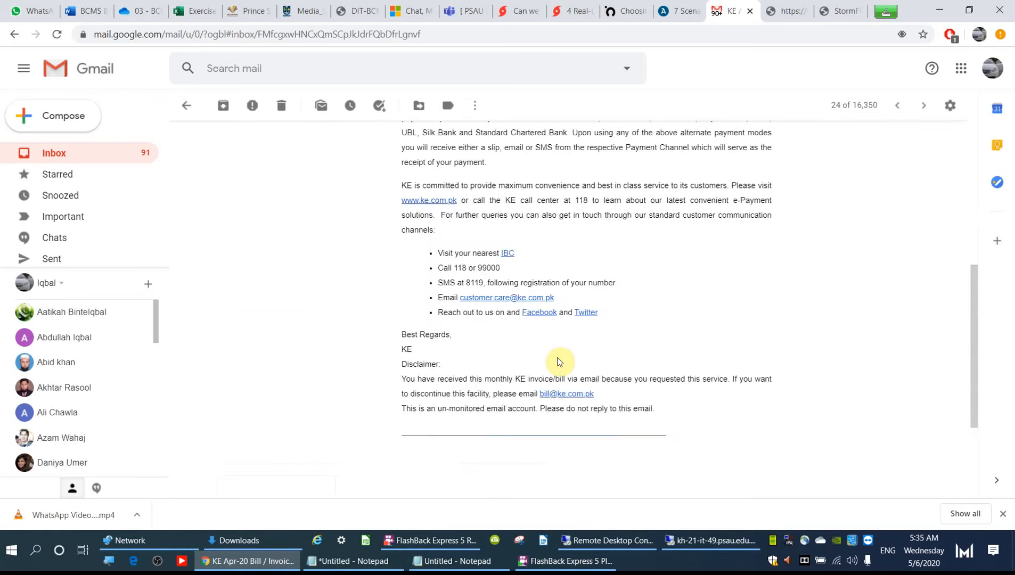
pyautogui.scroll(-3, 559, 361)
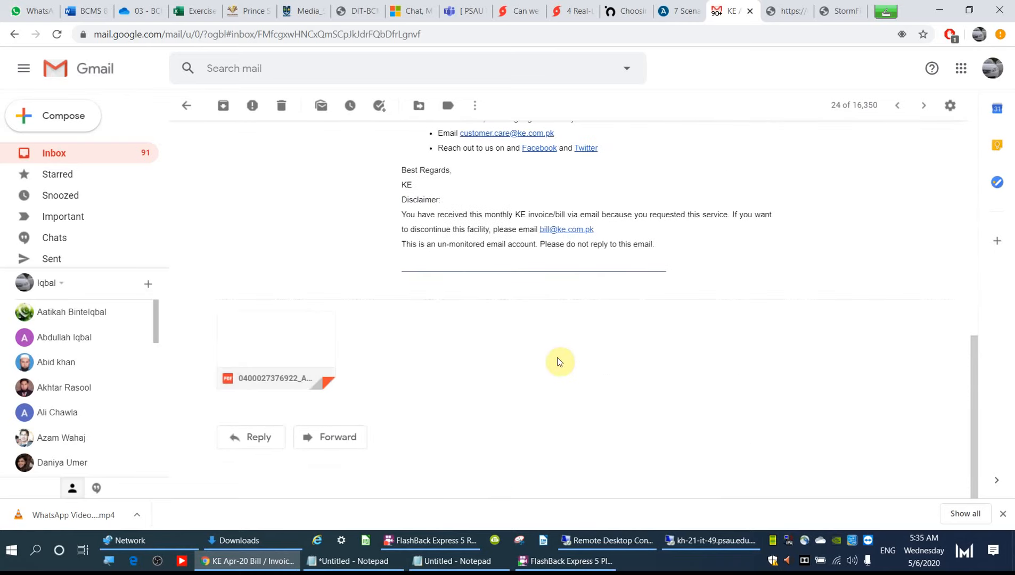
pyautogui.middleClick(299, 338)
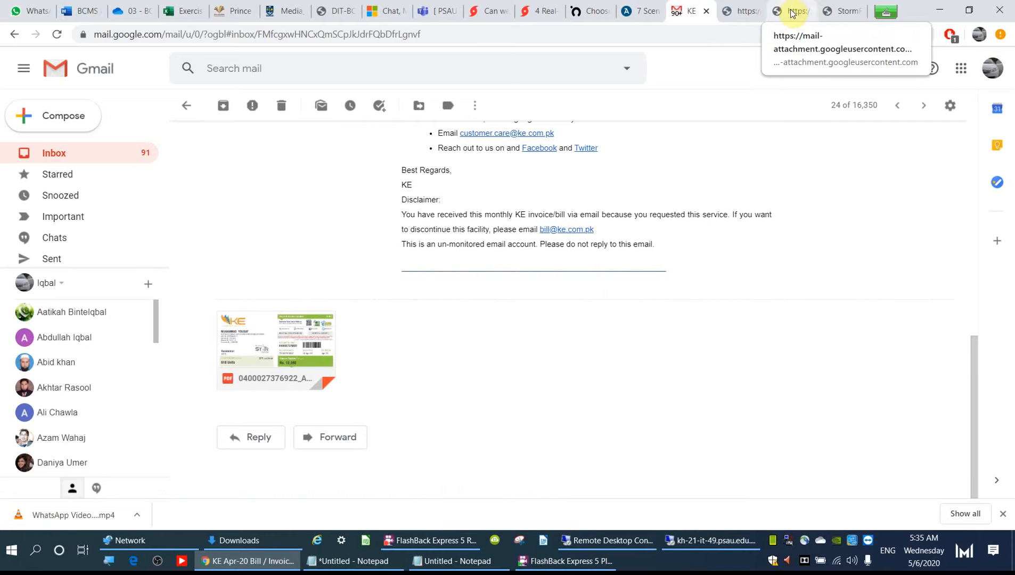
# Close the invoice tab, sign out of StormFiber and close its tab, leaving the Rs. 12,595 KE bill.
pyautogui.click(792, 12)
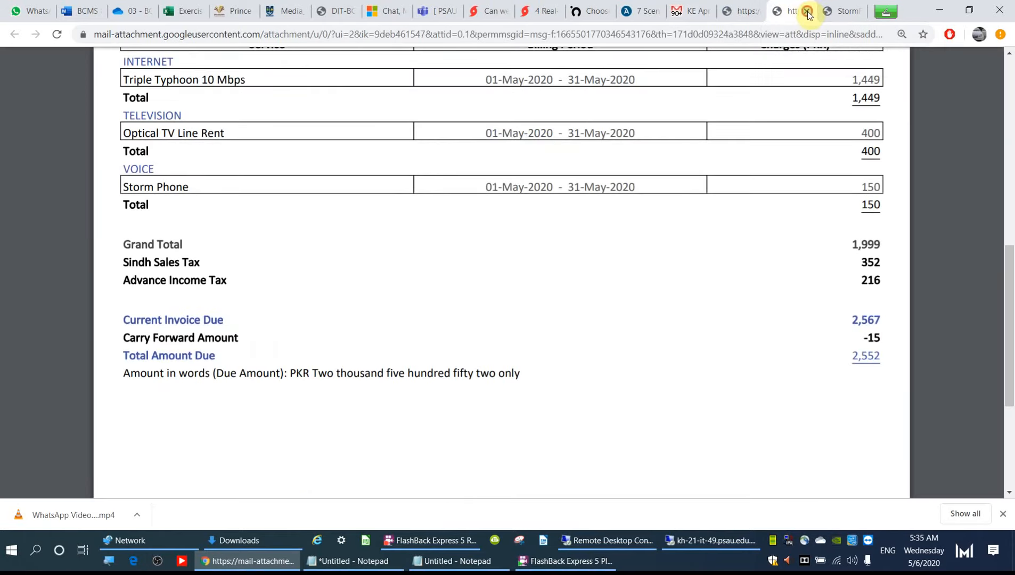
pyautogui.click(808, 11)
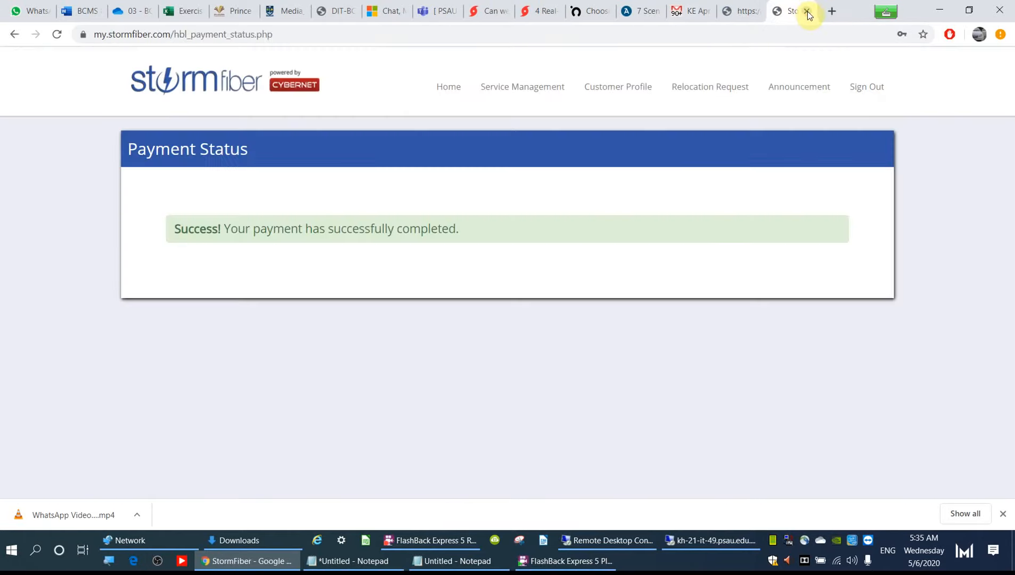
pyautogui.click(861, 93)
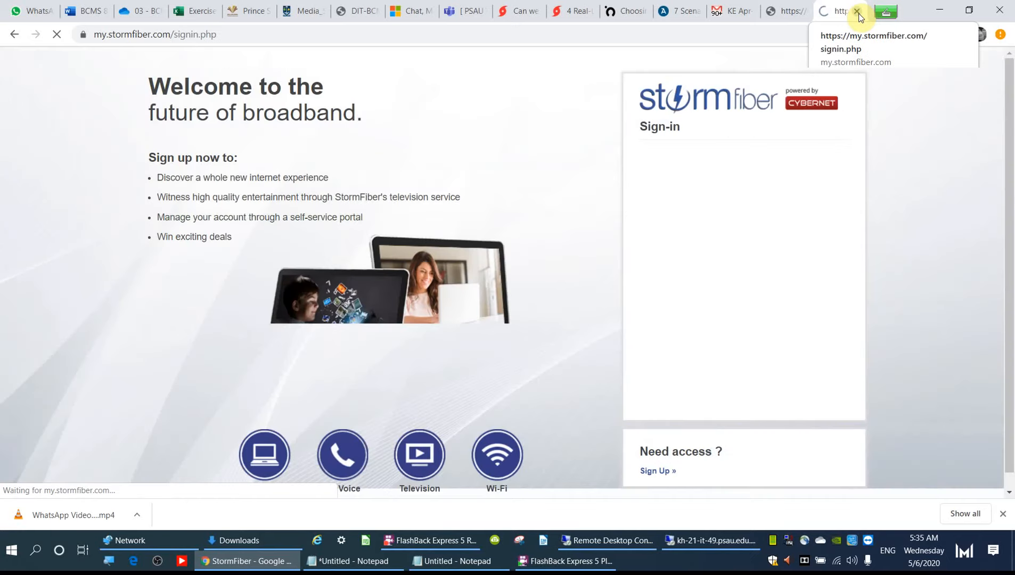
pyautogui.click(858, 12)
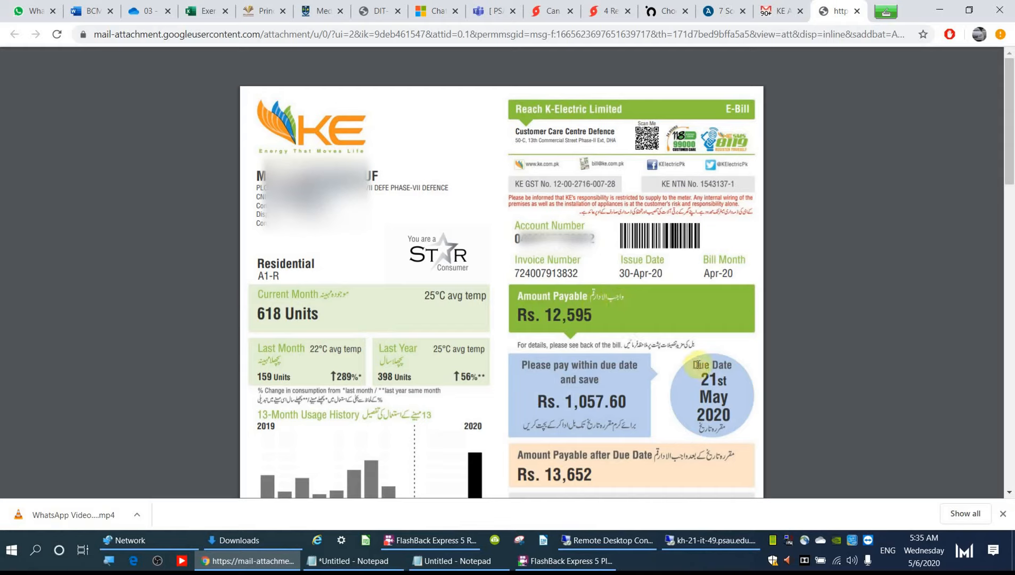
# Search for 'meezan bank' in a new tab to reach meezanbank.com.
pyautogui.hotkey('ctrl', 't')
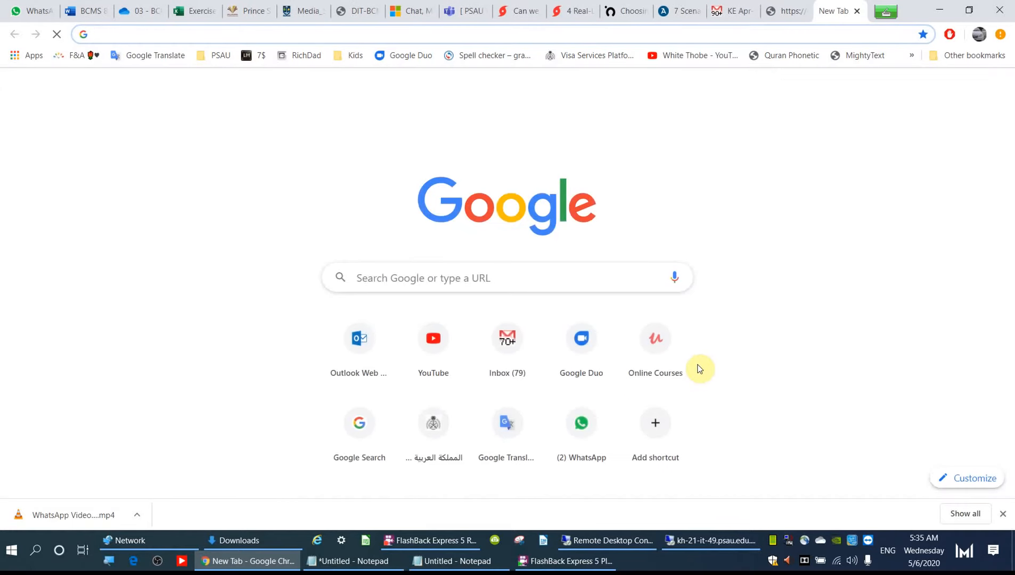
pyautogui.write('meezan ba')
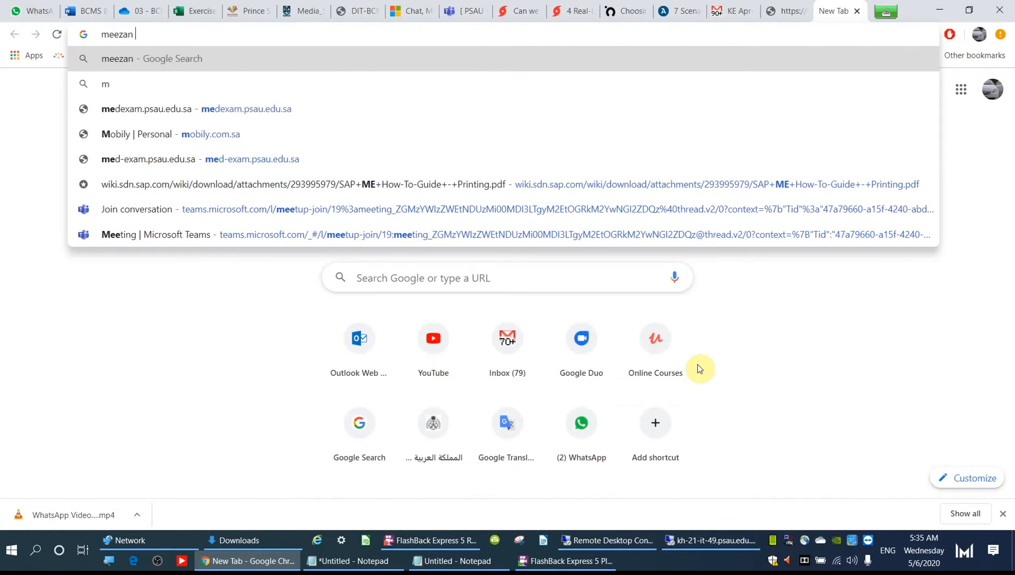
pyautogui.press('BackSpace')
pyautogui.write('ank')
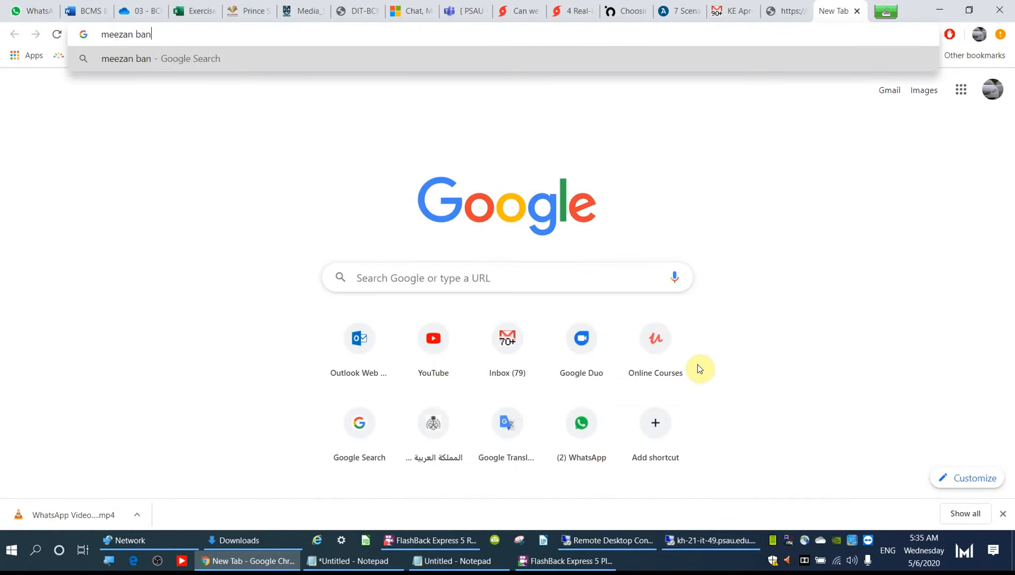
pyautogui.press('Return')
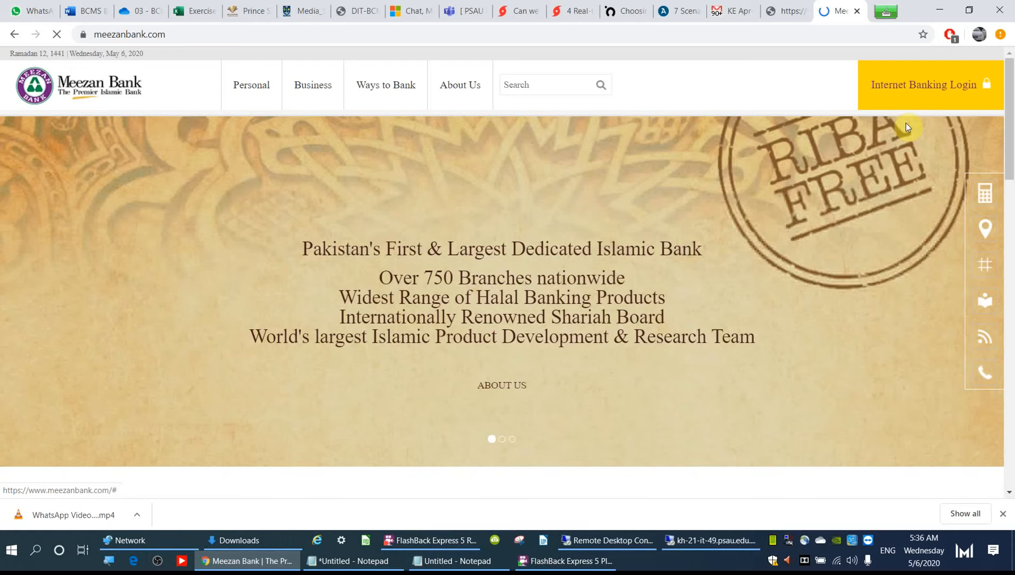
# Log in to Internet Banking and name this browser ChromeHuaweiWin for registration.
pyautogui.click(795, 13)
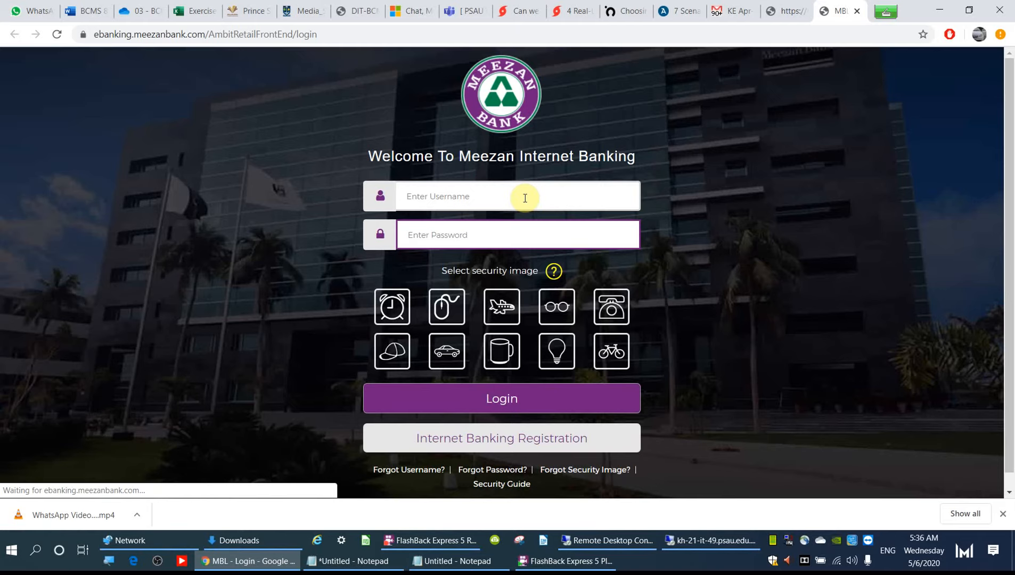
pyautogui.click(524, 199)
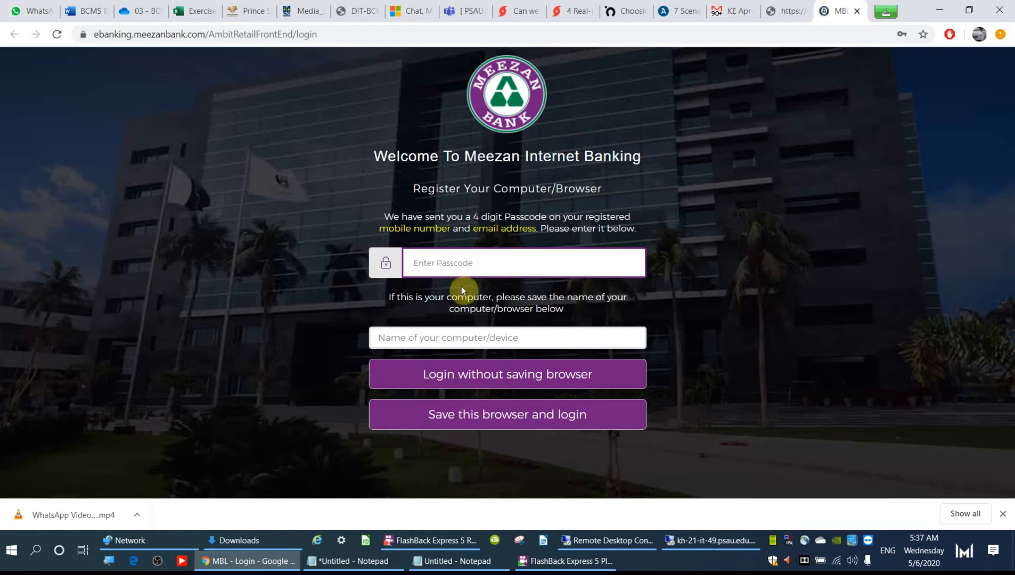
pyautogui.click(442, 339)
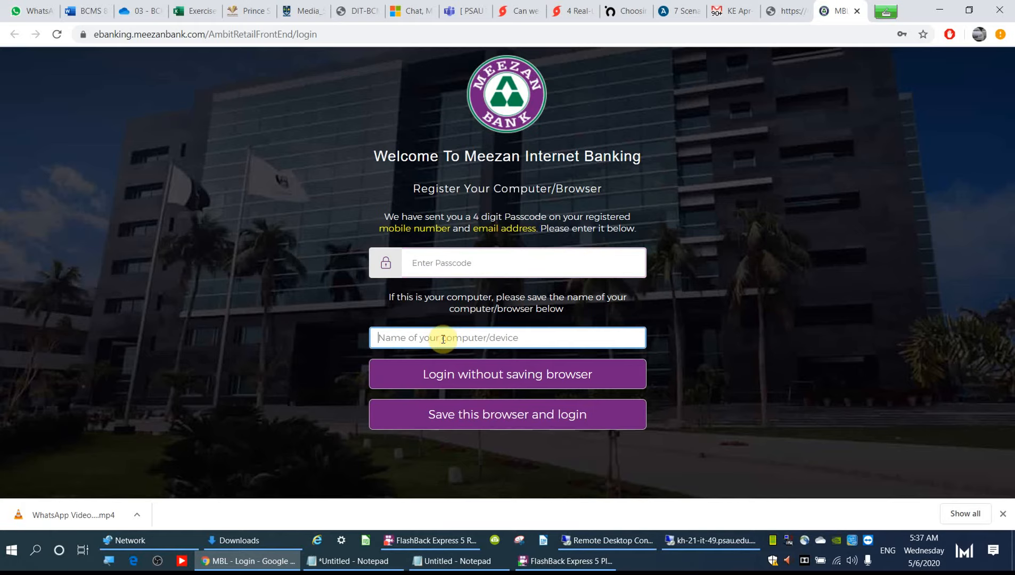
pyautogui.write('ChromeH')
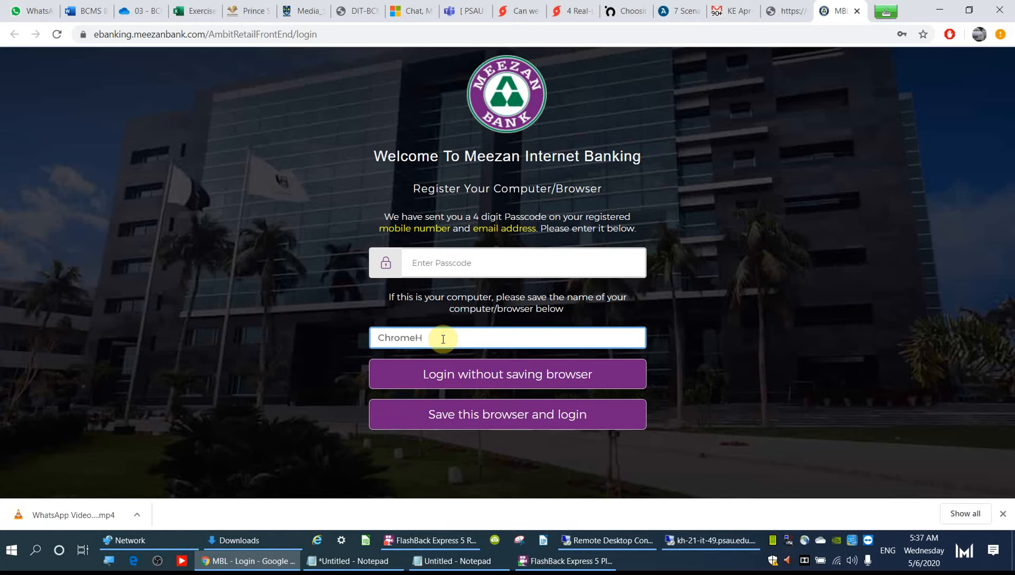
pyautogui.write('uaweiWin')
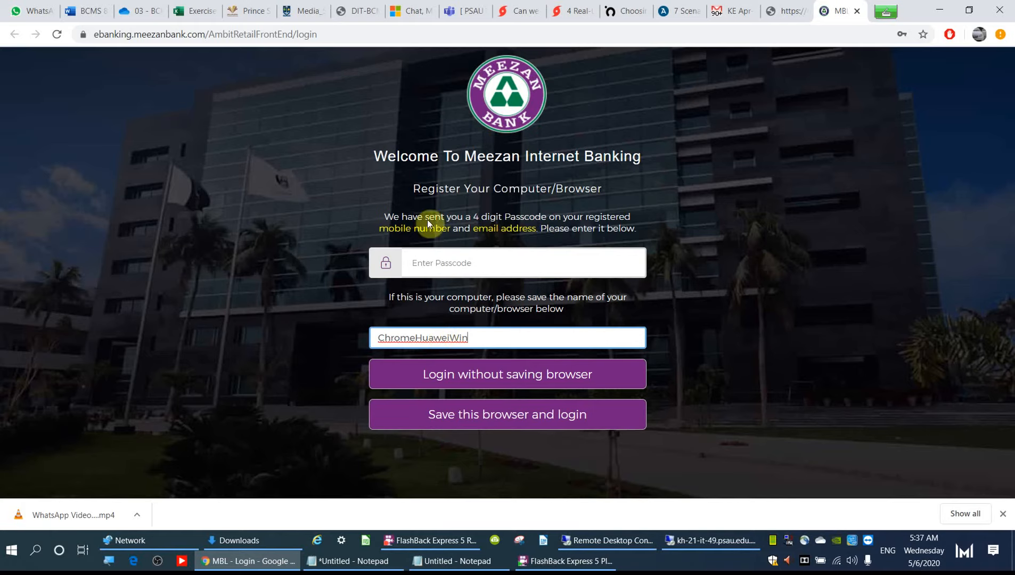
pyautogui.click(730, 14)
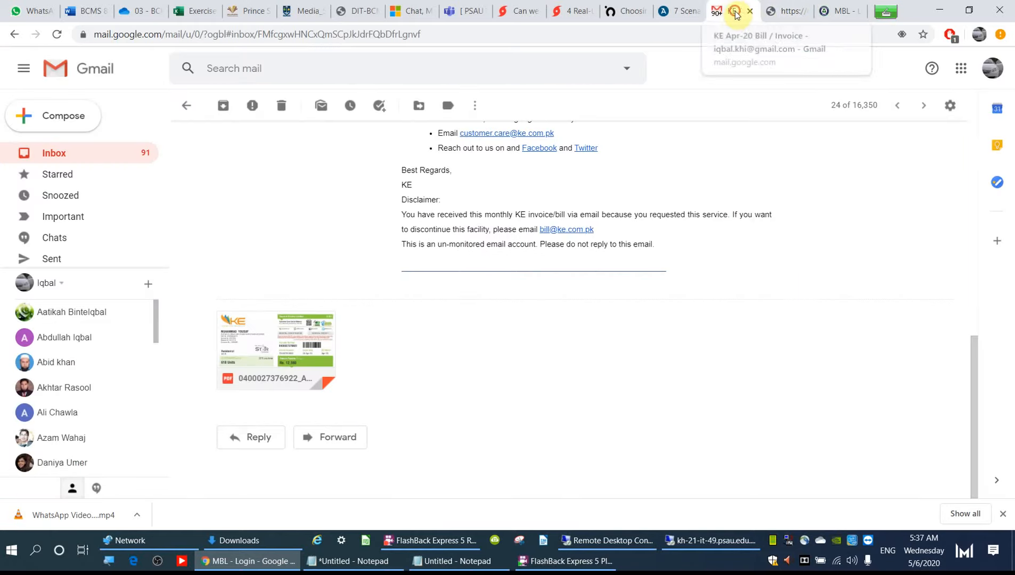
# Refresh the Gmail inbox and read the Login Passcode email from Meezan customer support.
pyautogui.click(58, 155)
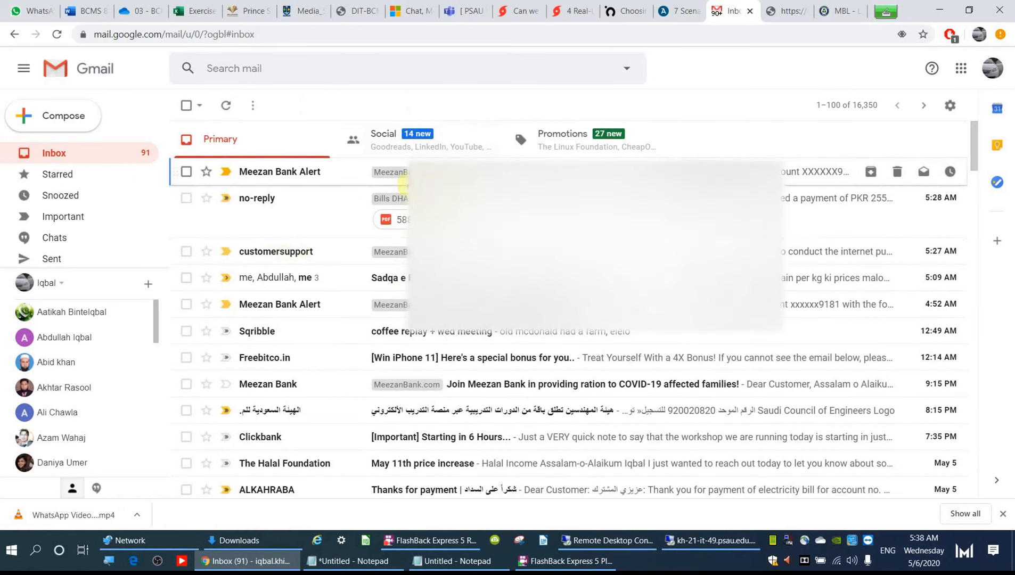
pyautogui.click(226, 108)
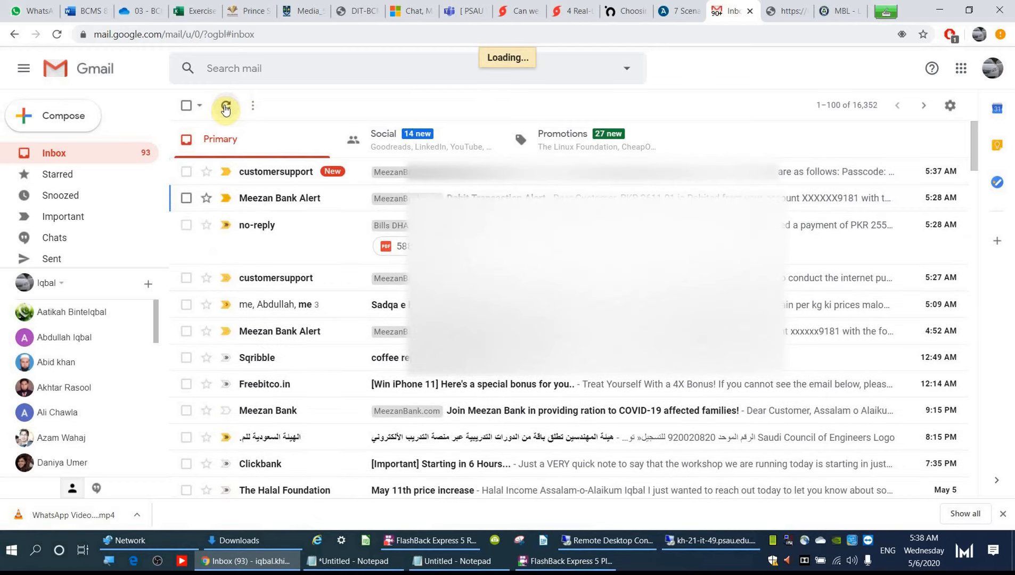
pyautogui.click(562, 183)
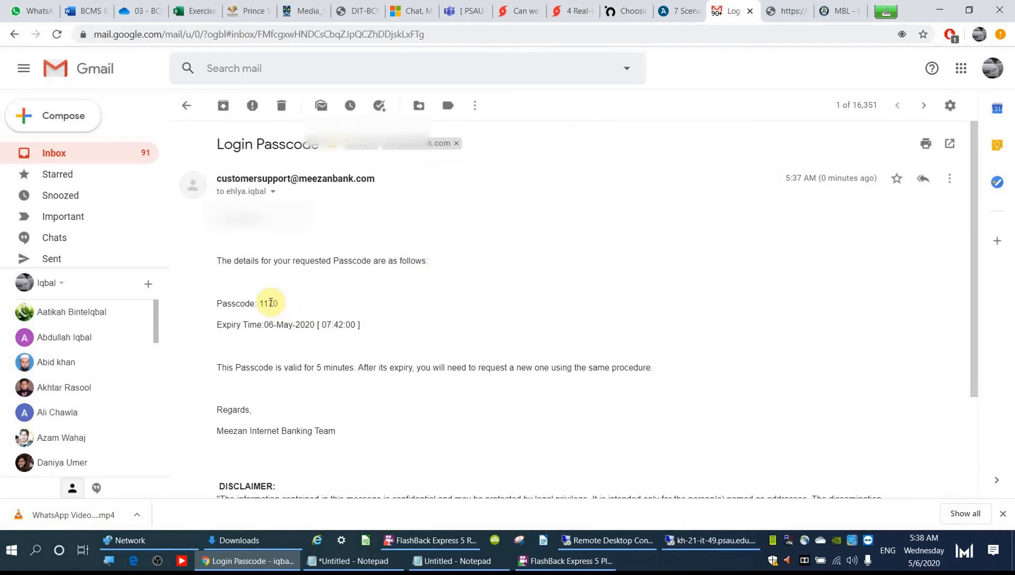
pyautogui.click(841, 18)
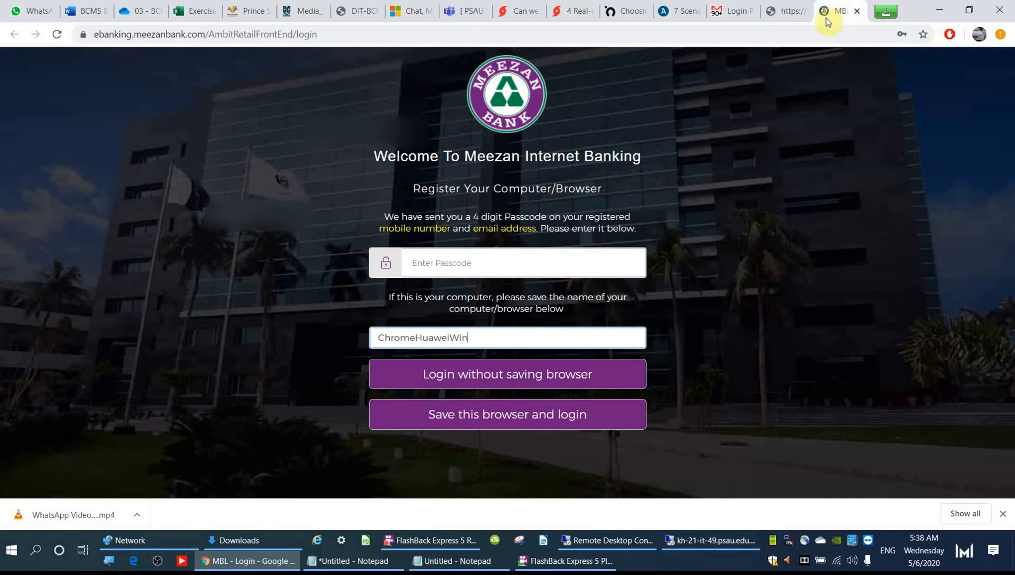
# Enter the emailed 4-digit login passcode and save this browser to log in.
pyautogui.click(472, 261)
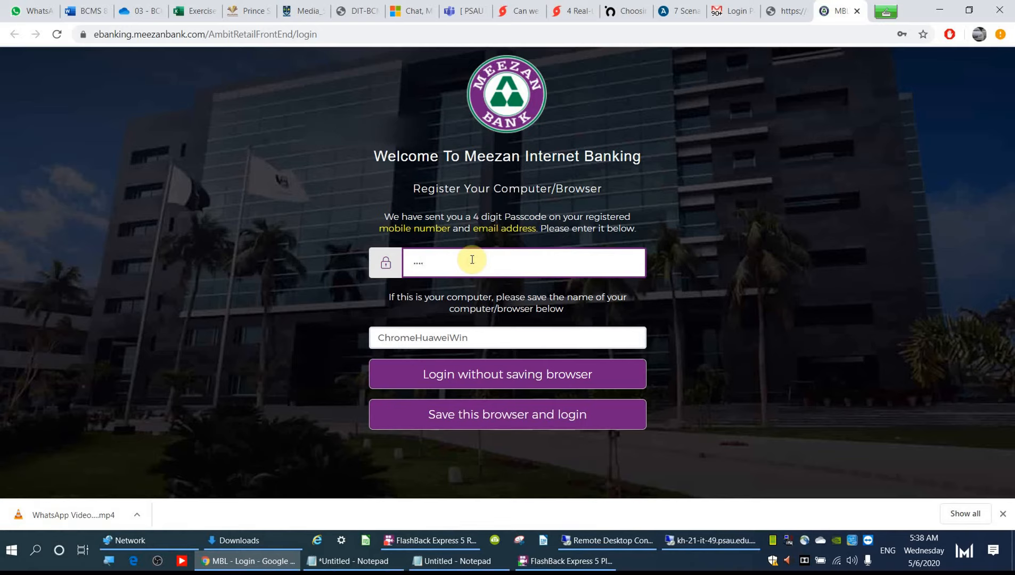
pyautogui.click(494, 418)
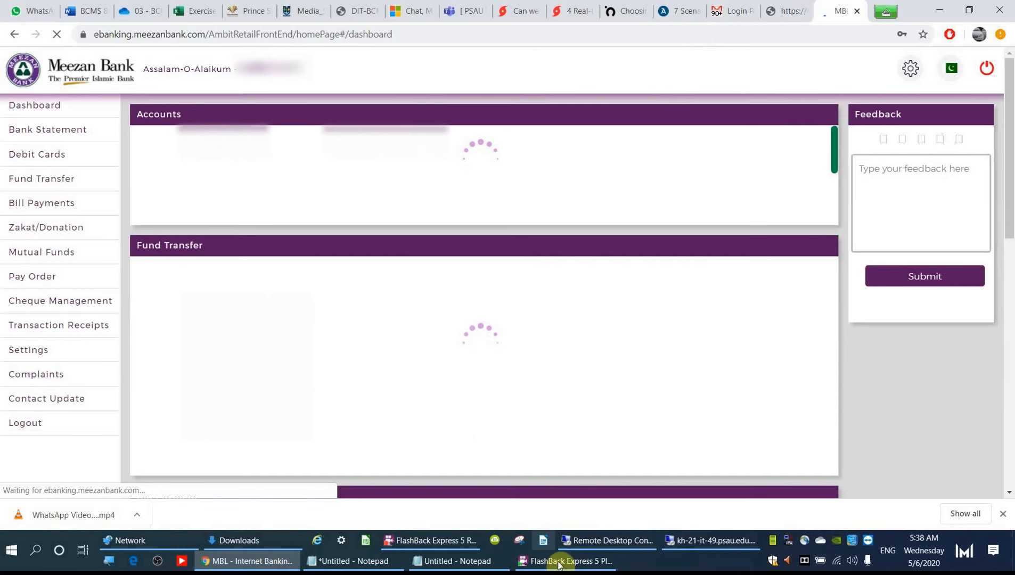
# Open the Bill Payments list showing the KE bill of Rs.12,595 due 21/05/20.
pyautogui.click(559, 562)
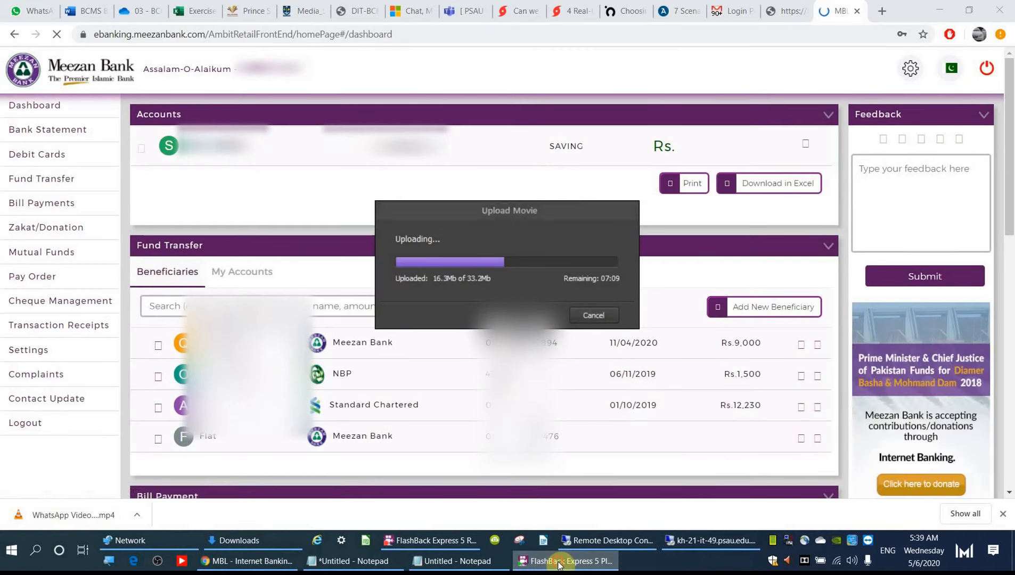
pyautogui.click(559, 562)
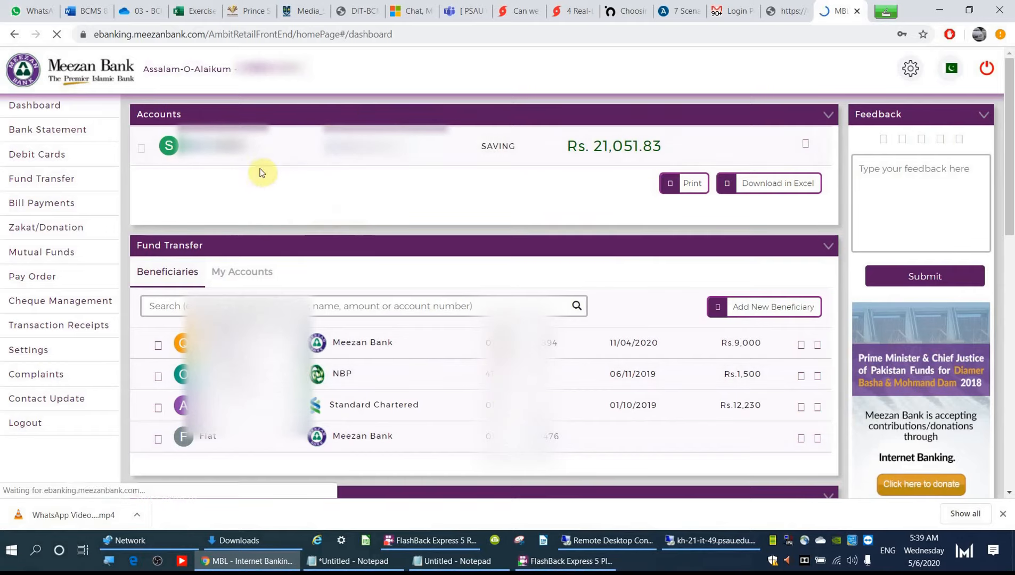
pyautogui.click(59, 209)
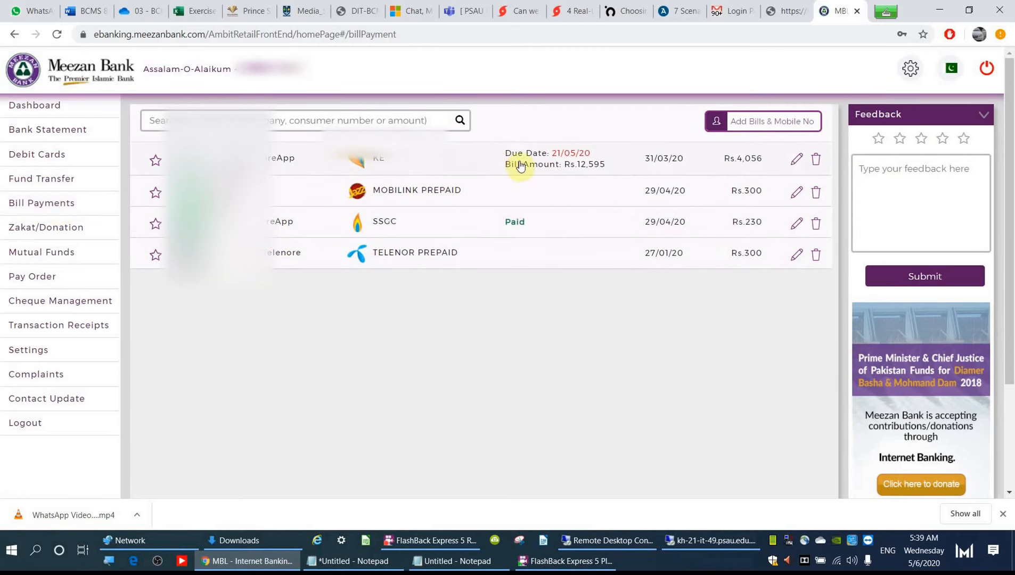
# Pay the KE electricity bill of Rs. 12,595 from the bill list and confirm.
pyautogui.click(482, 168)
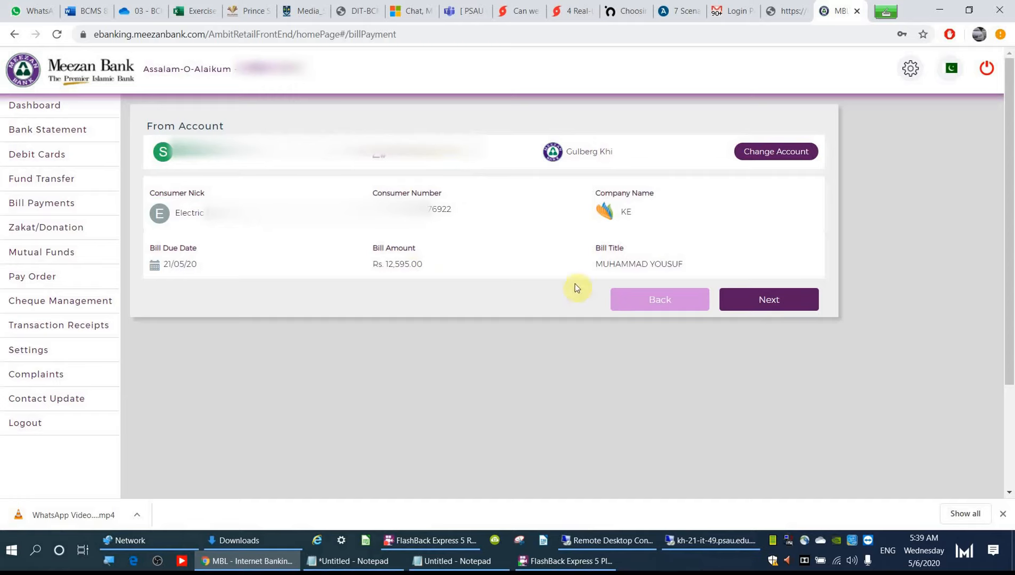
pyautogui.click(762, 301)
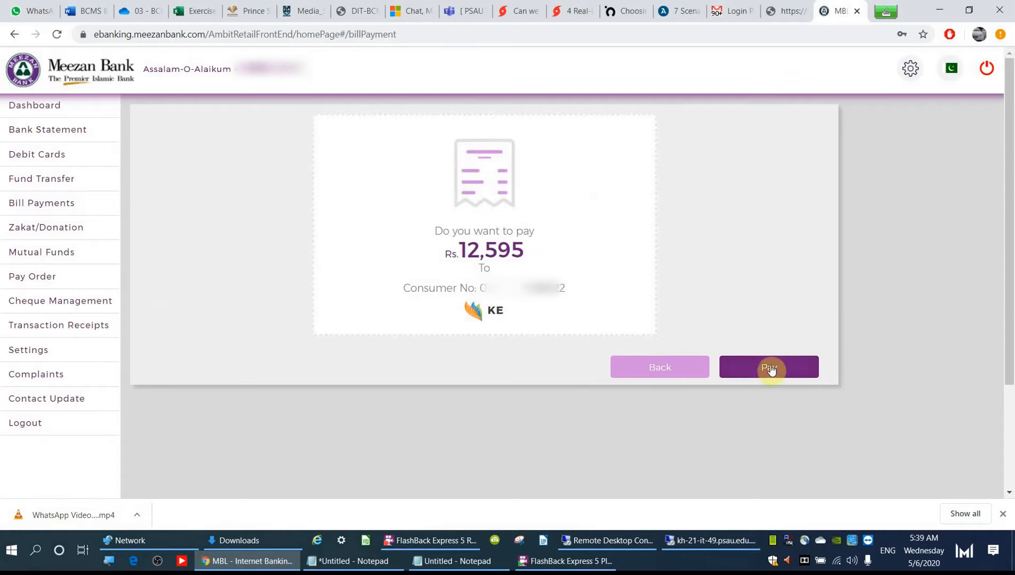
pyautogui.click(770, 368)
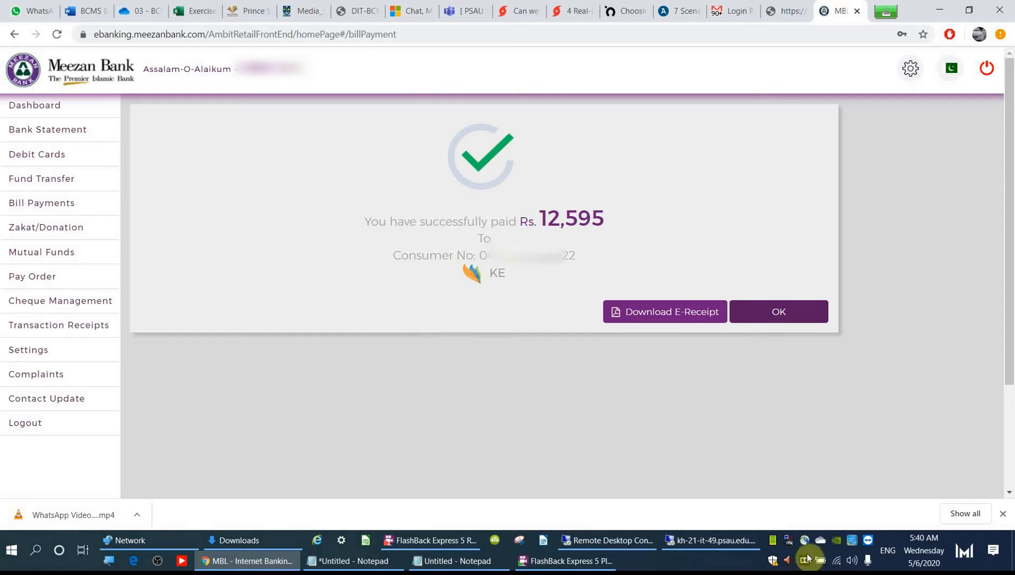
# Capture a rectangular screenshot of the payment success message in Hardcopy and copy it.
pyautogui.click(787, 543)
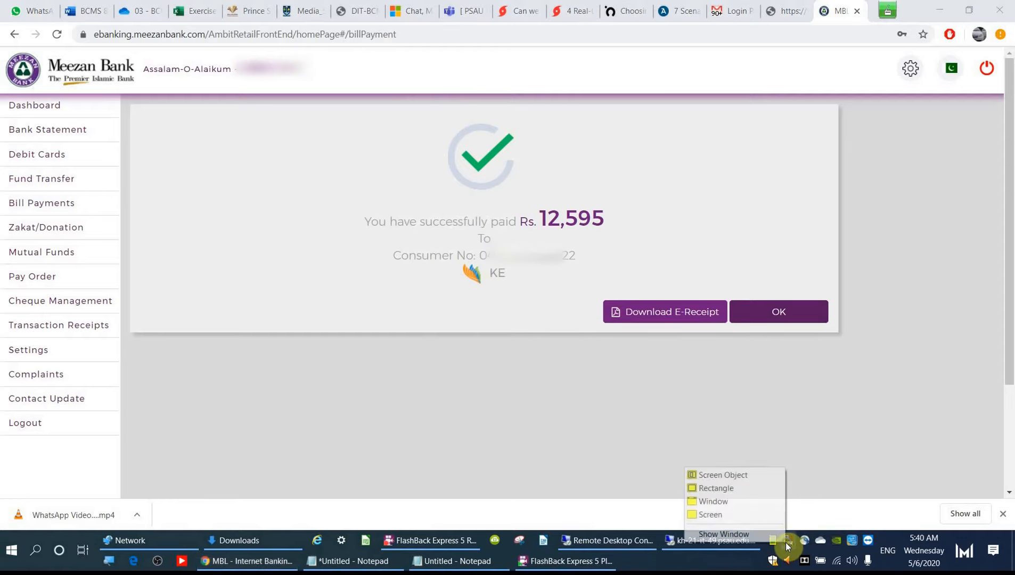
pyautogui.click(734, 488)
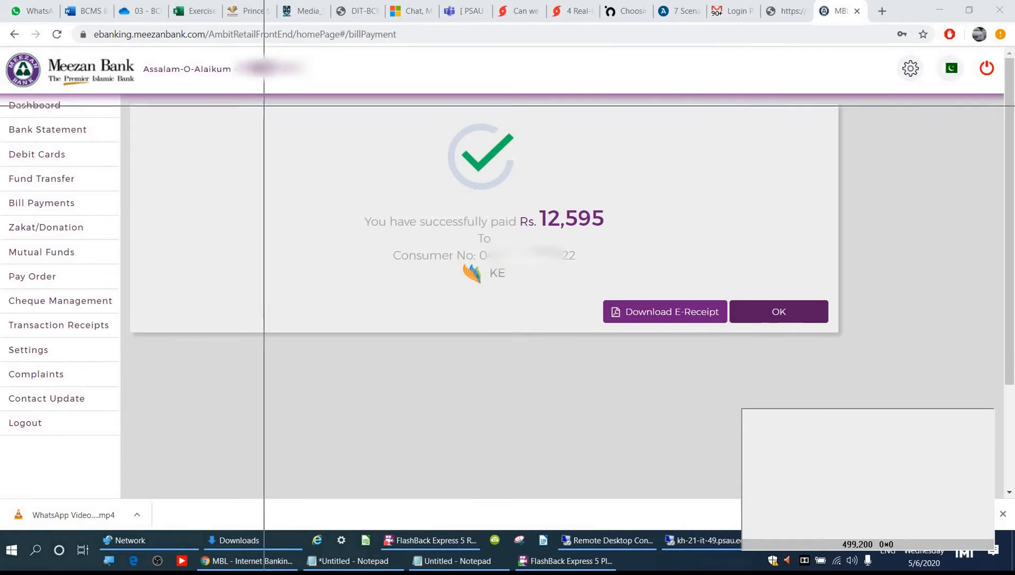
pyautogui.moveTo(350, 106); pyautogui.dragTo(641, 294)
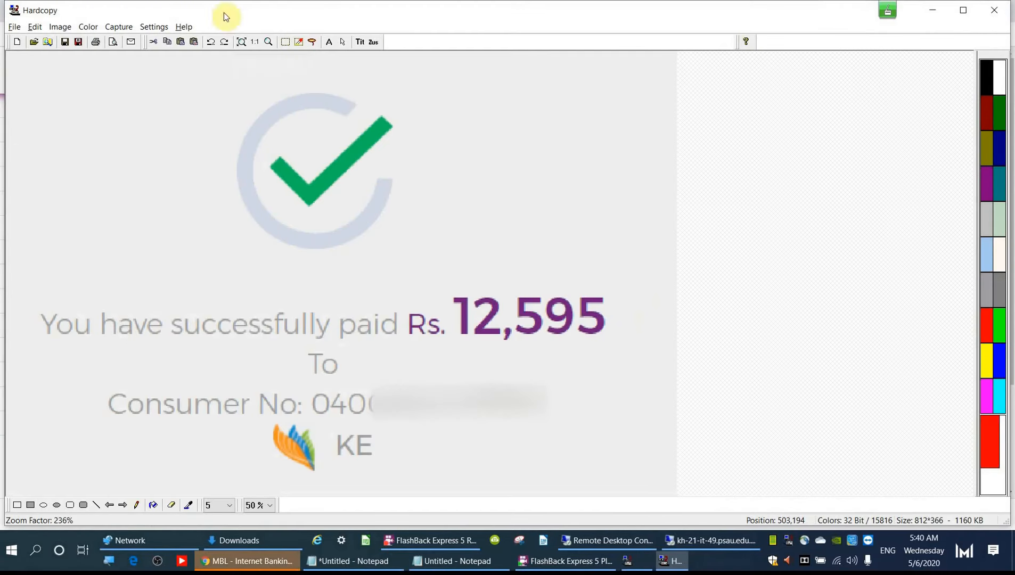
pyautogui.click(166, 45)
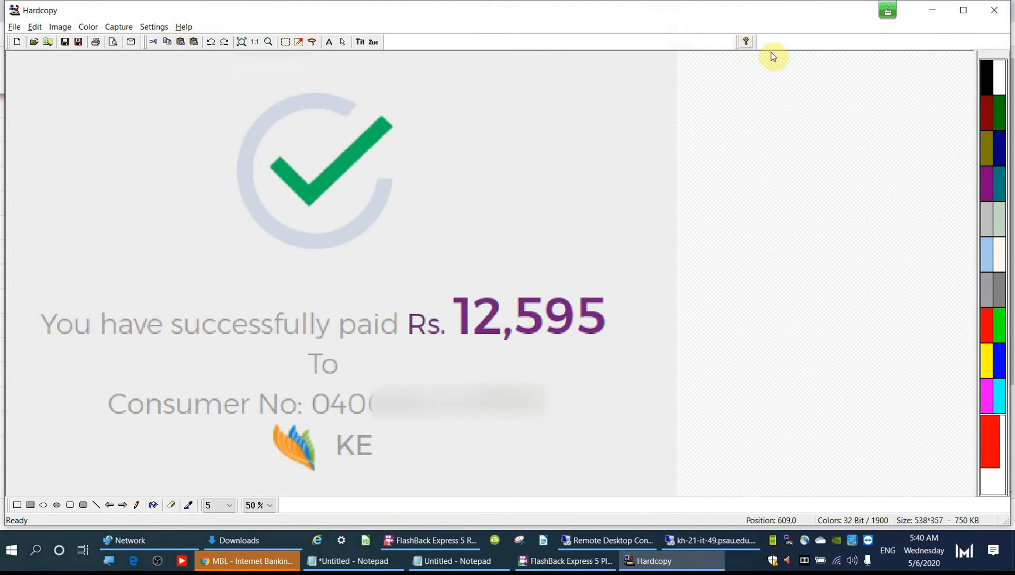
pyautogui.click(932, 10)
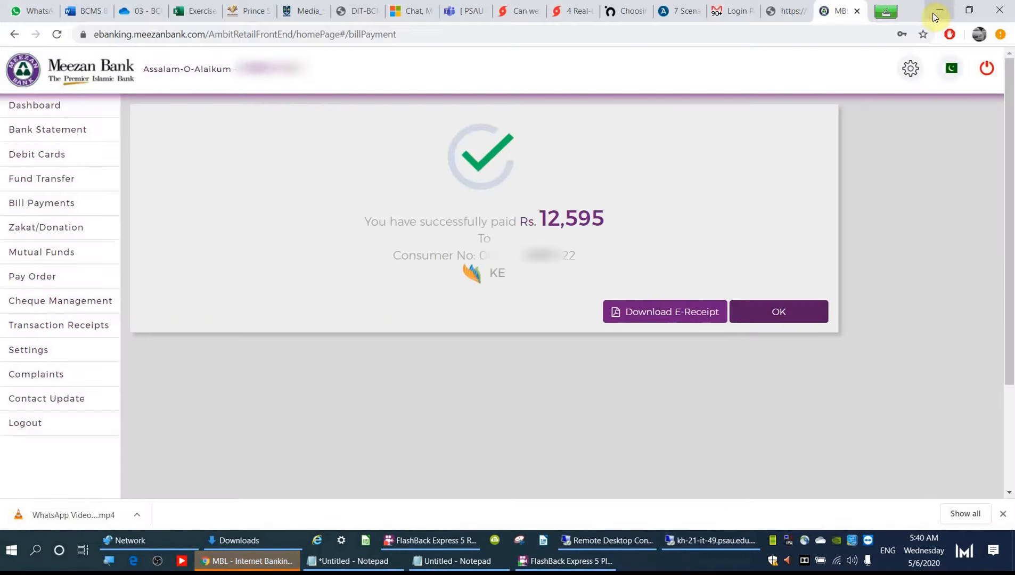
# Dismiss the receipt, check KE shows Paid on 06/05/20, and log out.
pyautogui.click(745, 315)
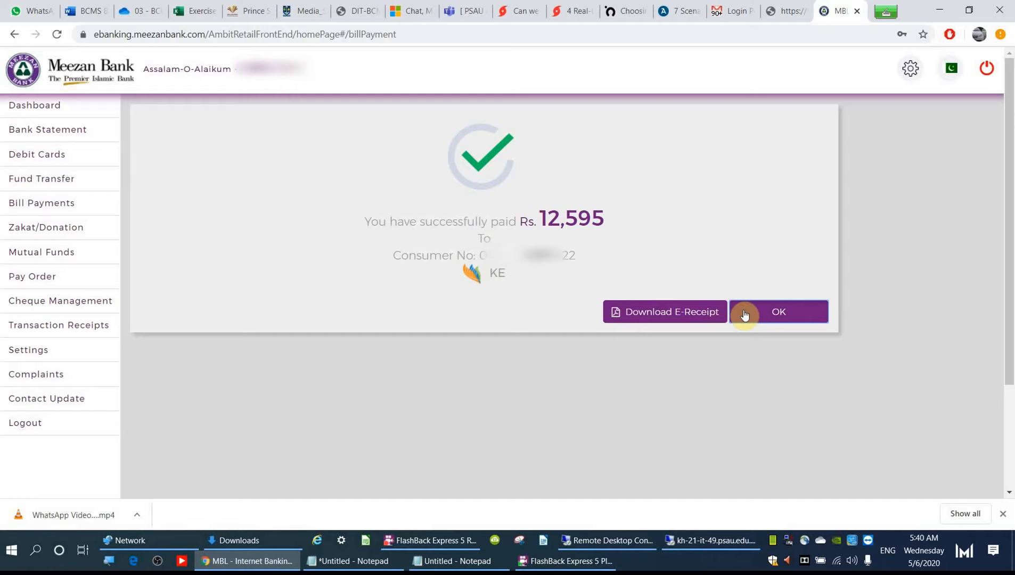
pyautogui.click(787, 319)
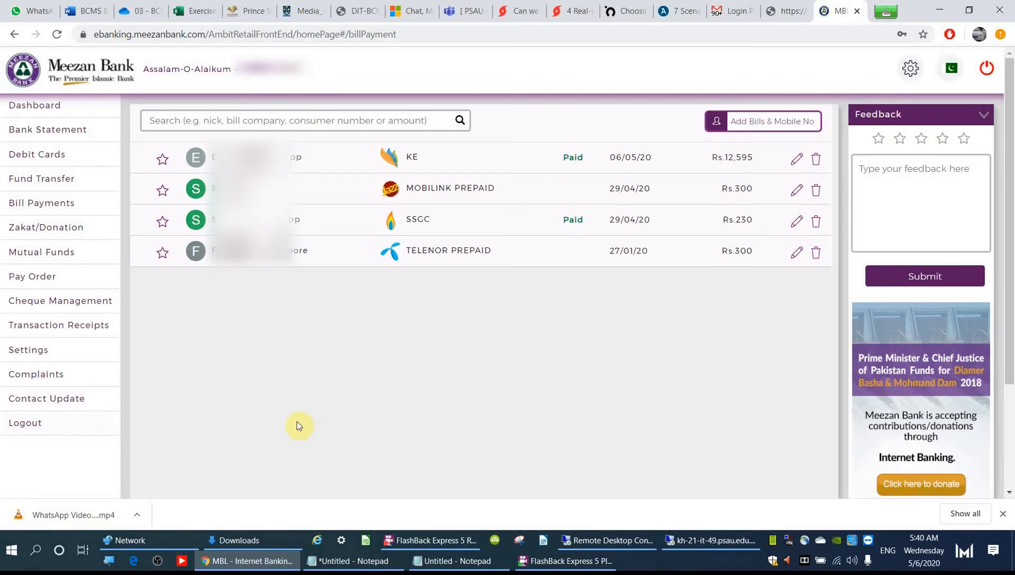
pyautogui.click(39, 424)
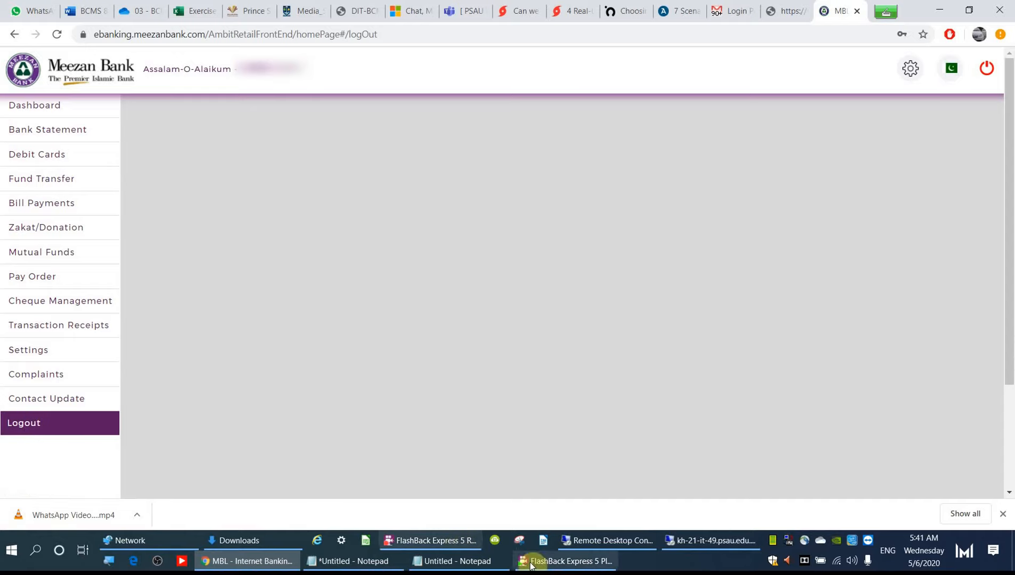
pyautogui.moveTo(538, 566)
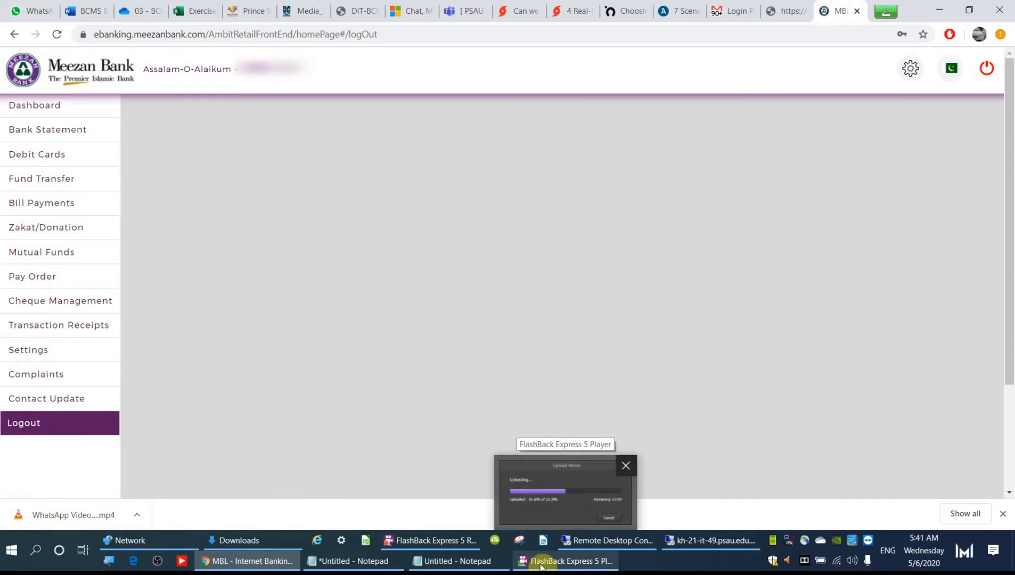